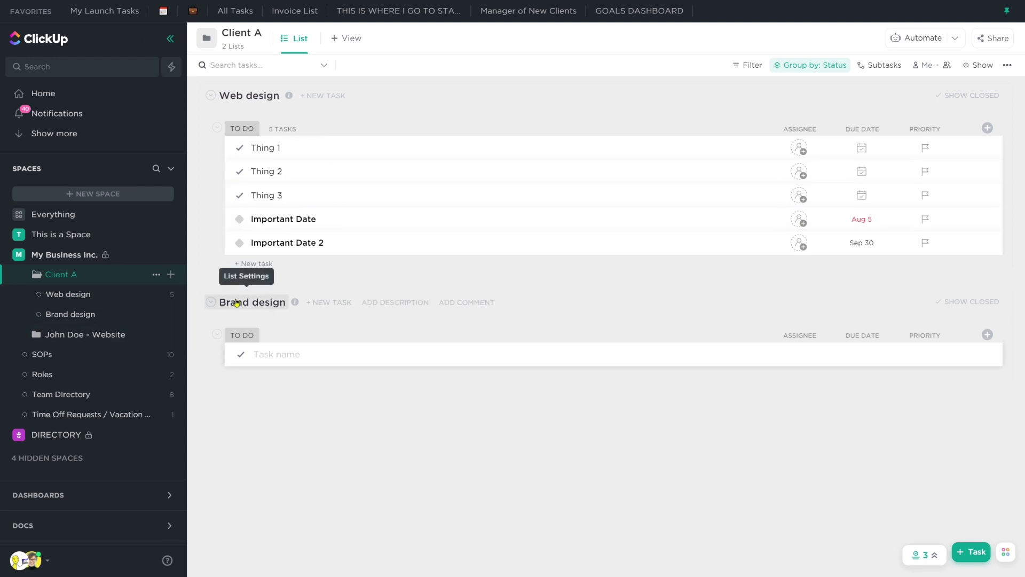
- Show the Client A folder's Template Center options, then close the folder menu
{"action": "left_click", "coordinate": [155, 276]}
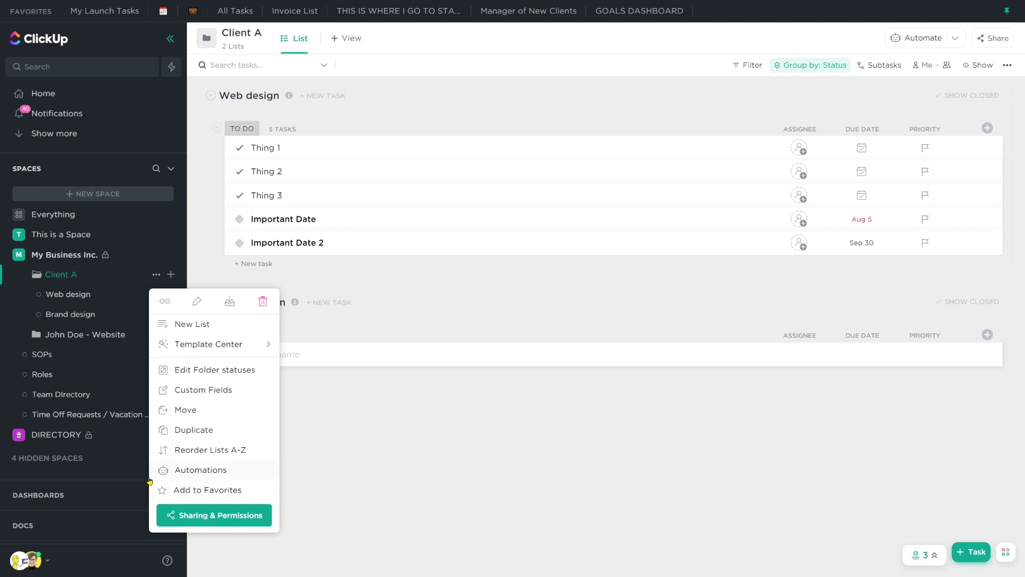
{"action": "mouse_move", "coordinate": [200, 345]}
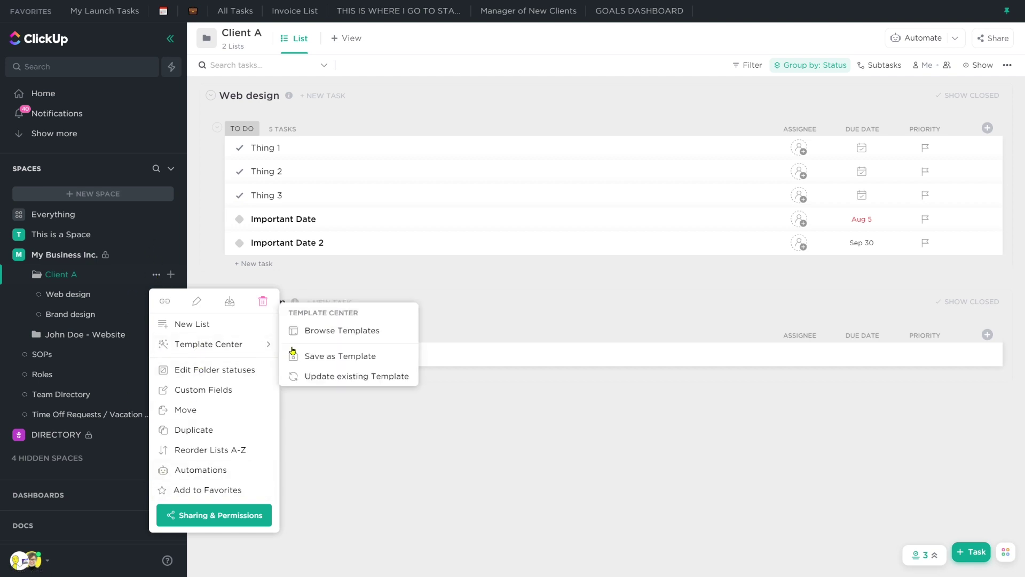
{"action": "left_click", "coordinate": [475, 300]}
- Open the Important Date task and browse the workspace's task templates from its Template Center
{"action": "left_click", "coordinate": [283, 218]}
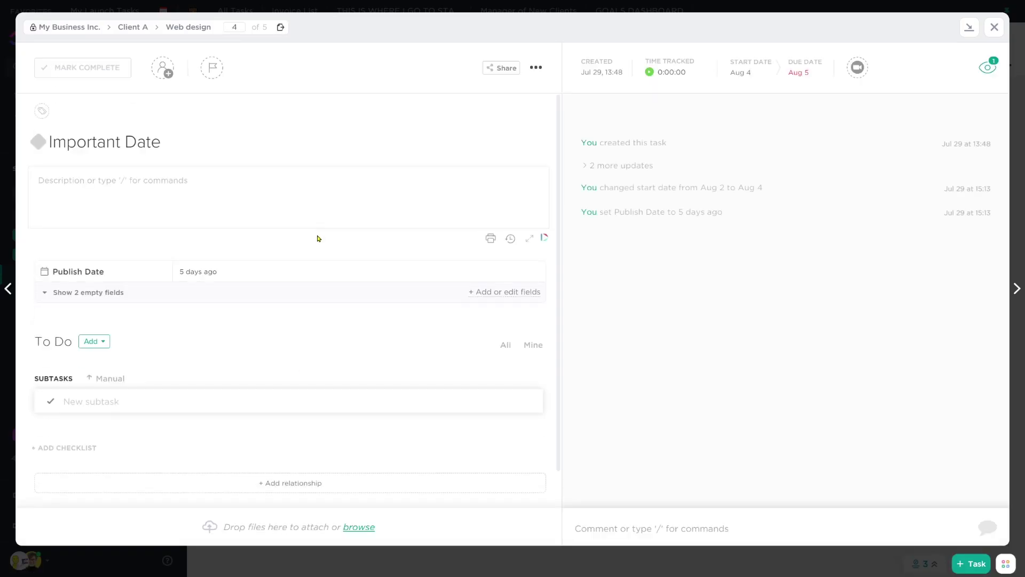
{"action": "left_click", "coordinate": [533, 71]}
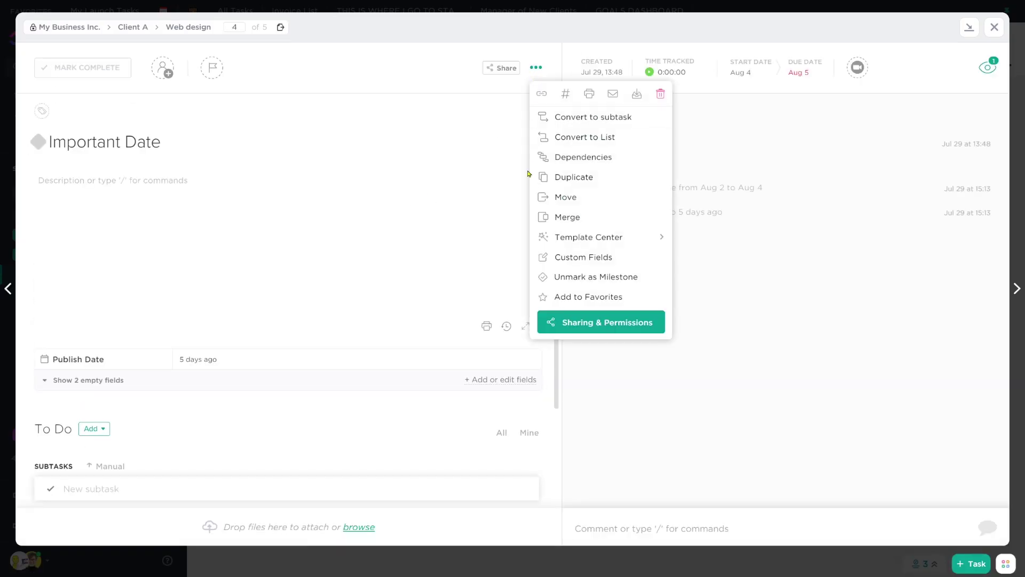
{"action": "mouse_move", "coordinate": [560, 244]}
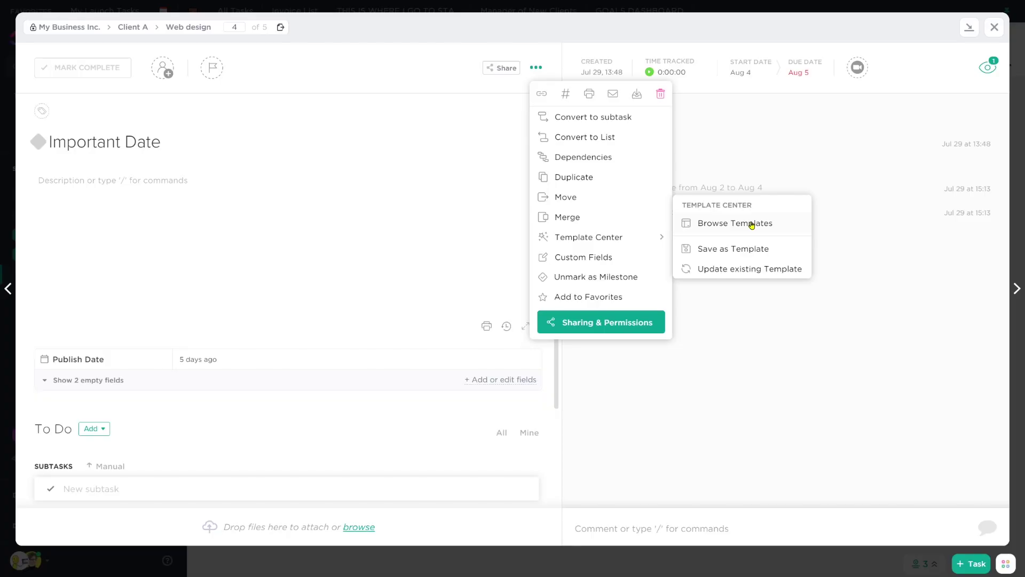
{"action": "left_click", "coordinate": [751, 224]}
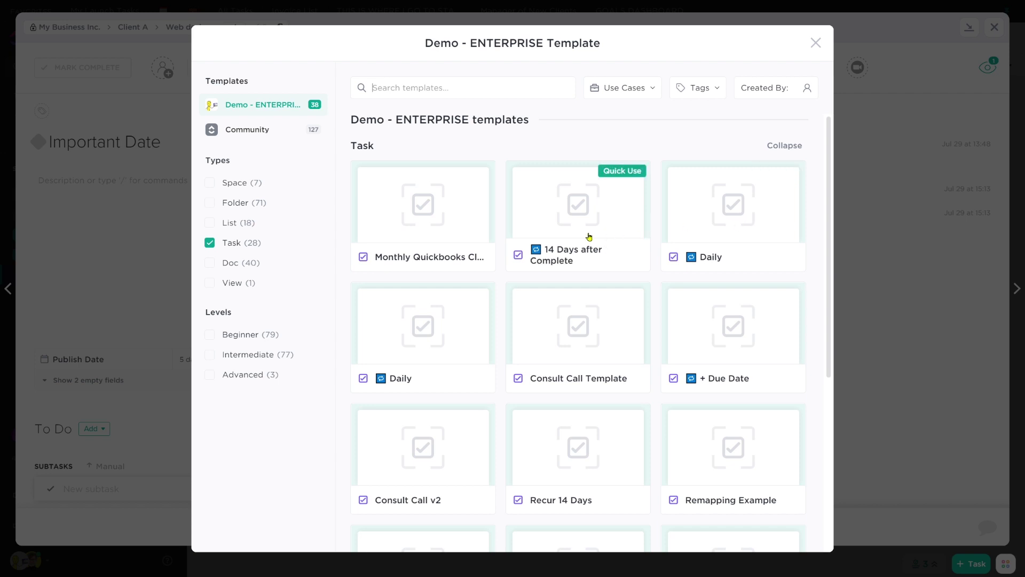
- View the Monthly Quickbooks Clean Up template's details
{"action": "left_click", "coordinate": [447, 230]}
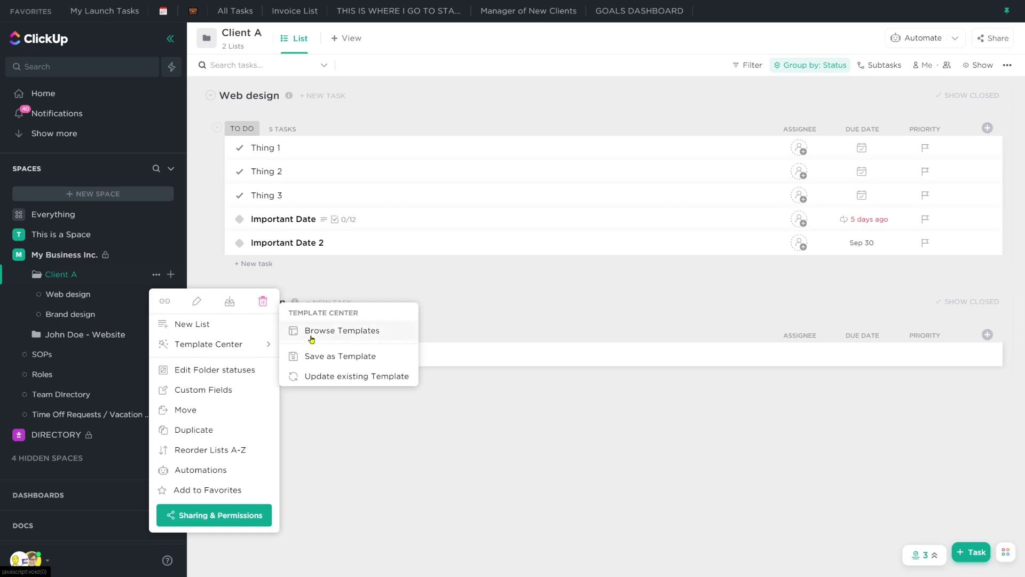
- Create a Monthly Quickbooks Clean Up task in Web design from its Task template
{"action": "left_click", "coordinate": [311, 339]}
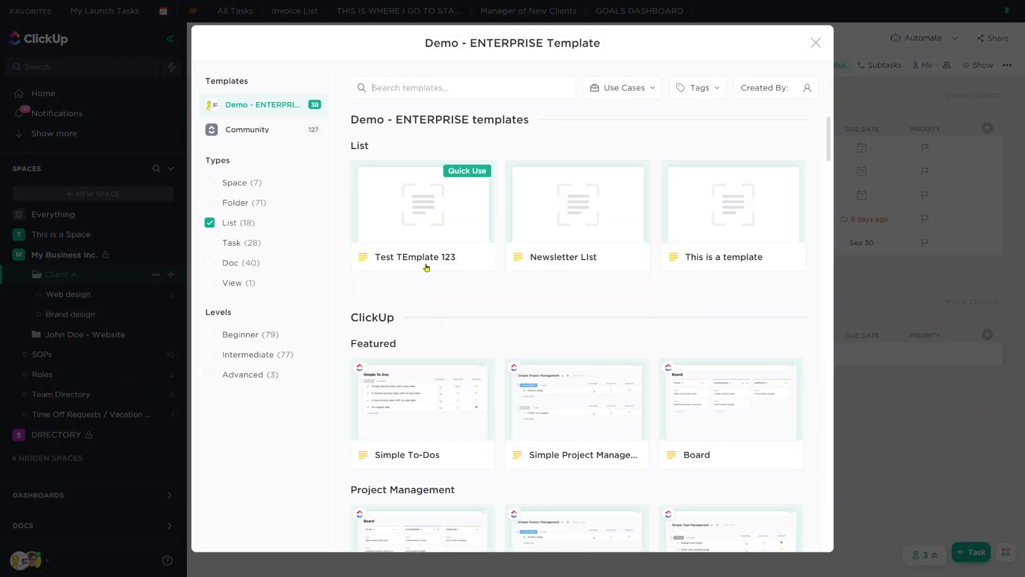
{"action": "left_click", "coordinate": [236, 244]}
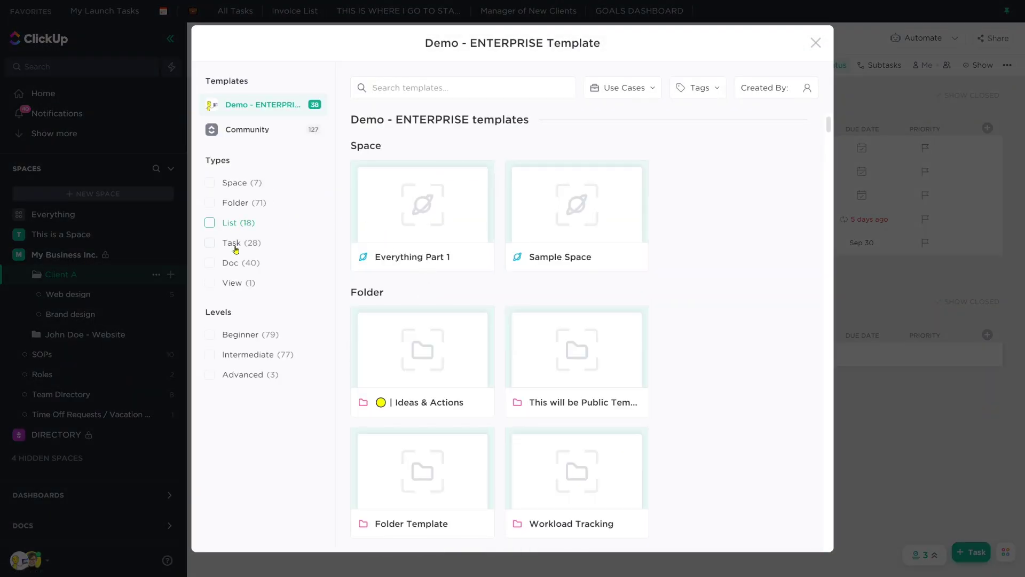
{"action": "left_click", "coordinate": [458, 227]}
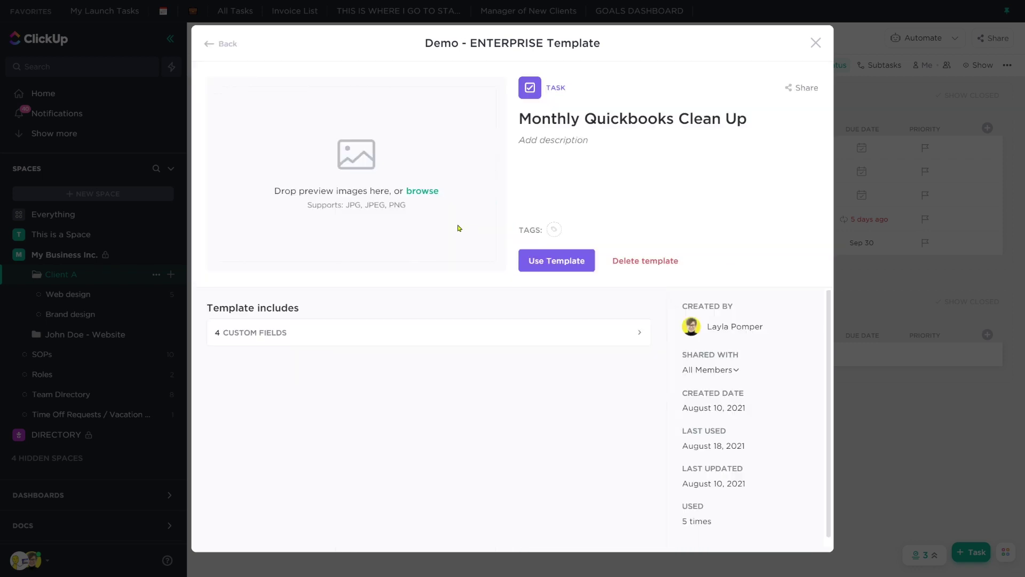
{"action": "left_click", "coordinate": [539, 263]}
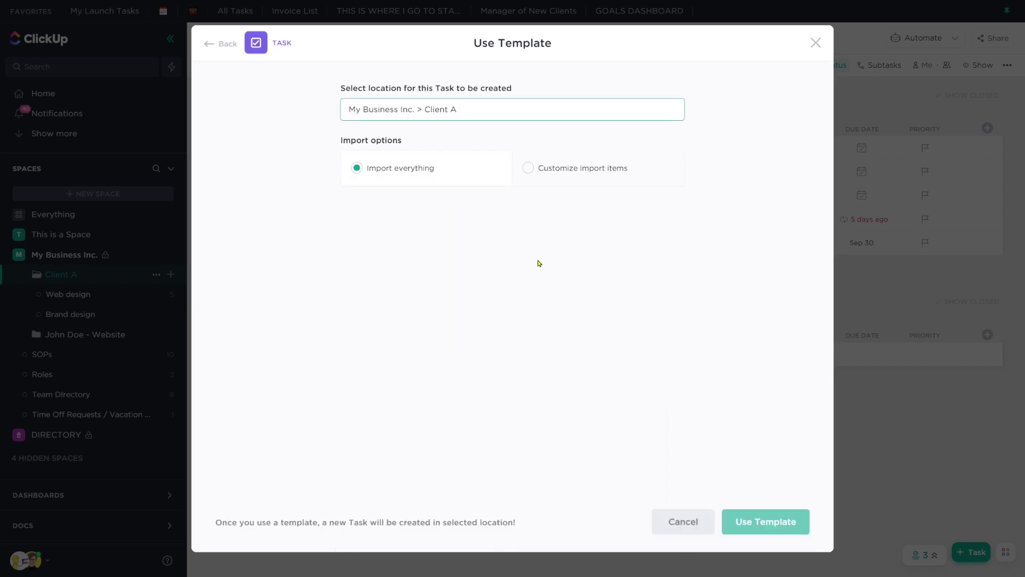
{"action": "left_click", "coordinate": [743, 523]}
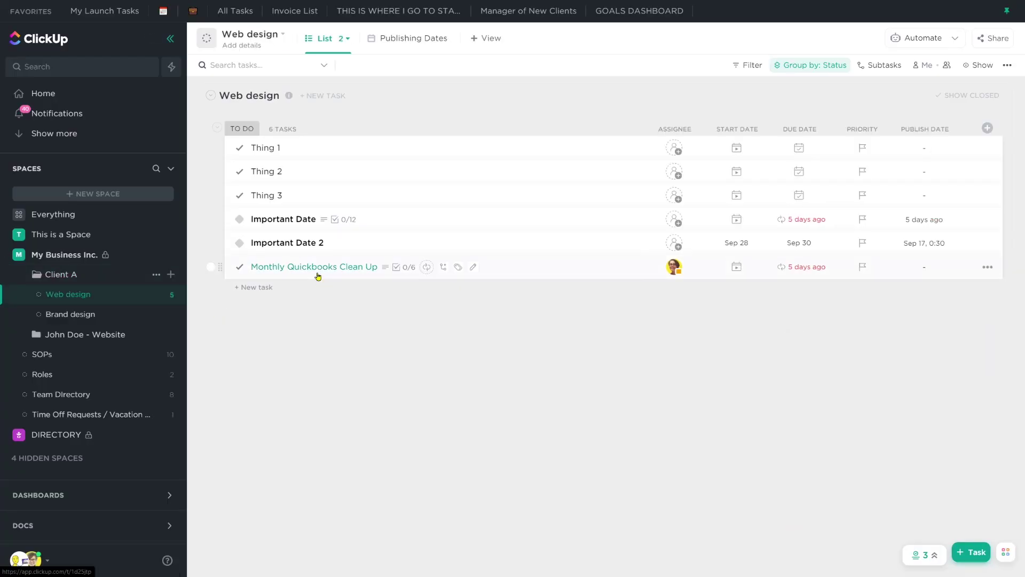
- Open the new Monthly Quickbooks Clean Up task and locate its QBO Cleanup Process checklist
{"action": "left_click", "coordinate": [318, 275]}
{"action": "scroll", "coordinate": [224, 229], "scroll_direction": "down", "scroll_amount": 5}
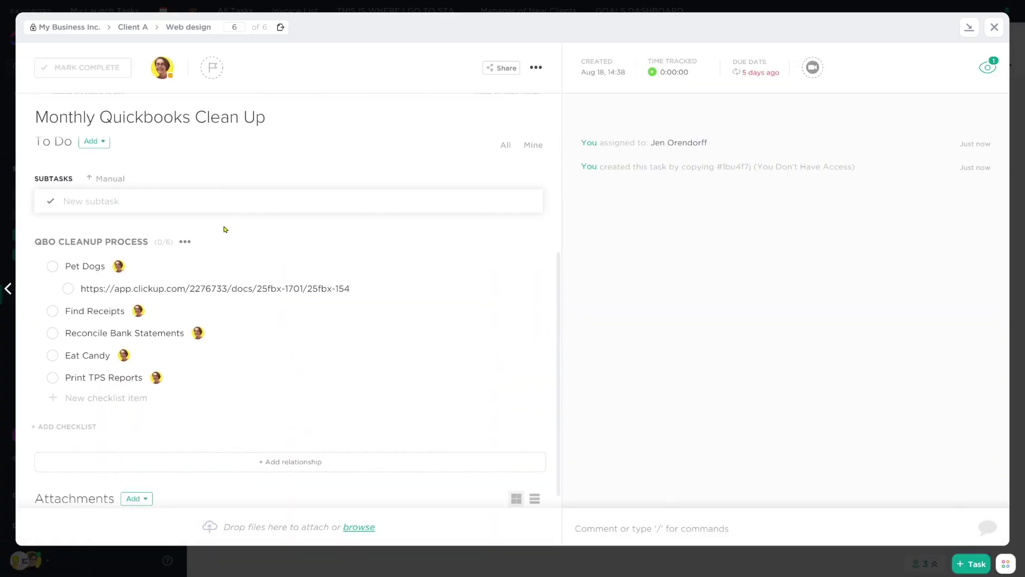
{"action": "scroll", "coordinate": [227, 371], "scroll_direction": "up", "scroll_amount": 5}
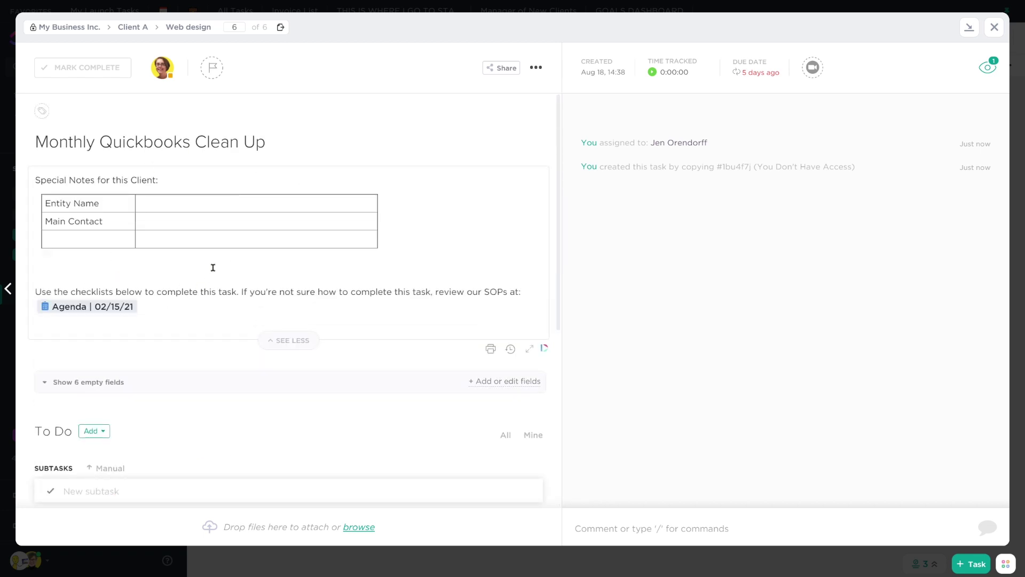
{"action": "scroll", "coordinate": [212, 267], "scroll_direction": "down", "scroll_amount": 5}
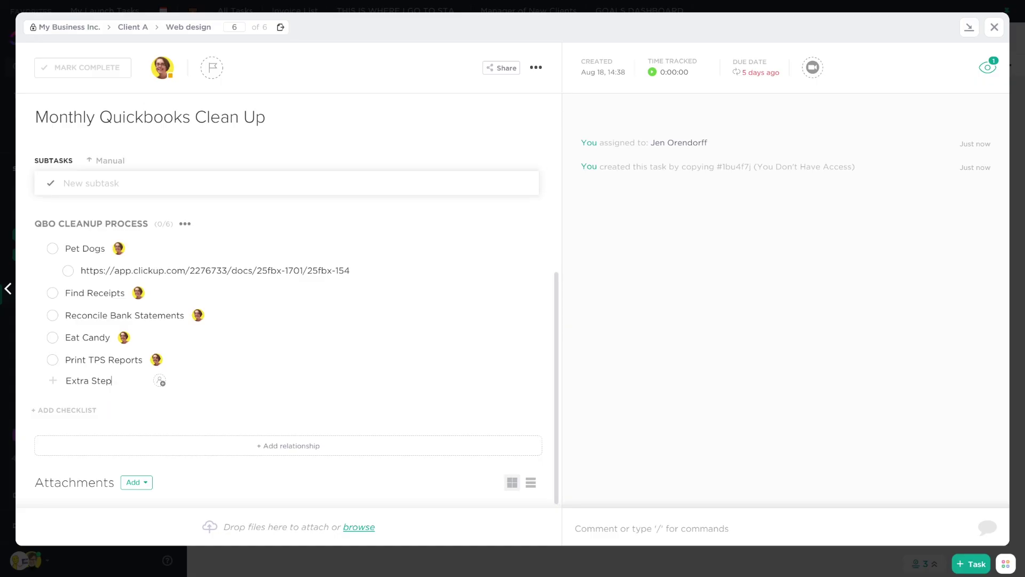
- Assign Extra Step to a team member and save the task as 'Monthly Quickbooks Clean Up [updated nov 1]'
{"action": "left_click", "coordinate": [159, 381]}
{"action": "left_click", "coordinate": [235, 394]}
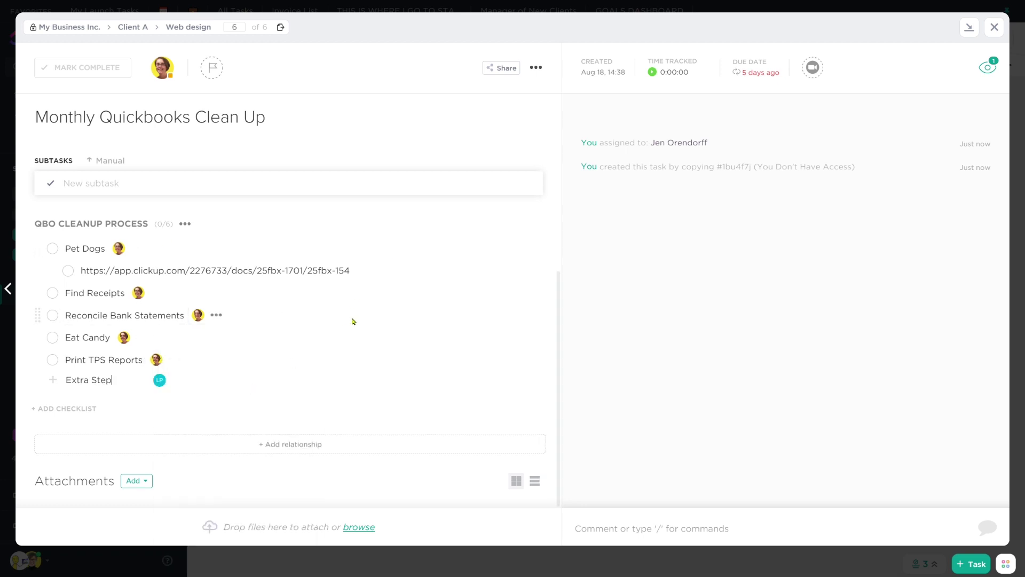
{"action": "left_click", "coordinate": [536, 70]}
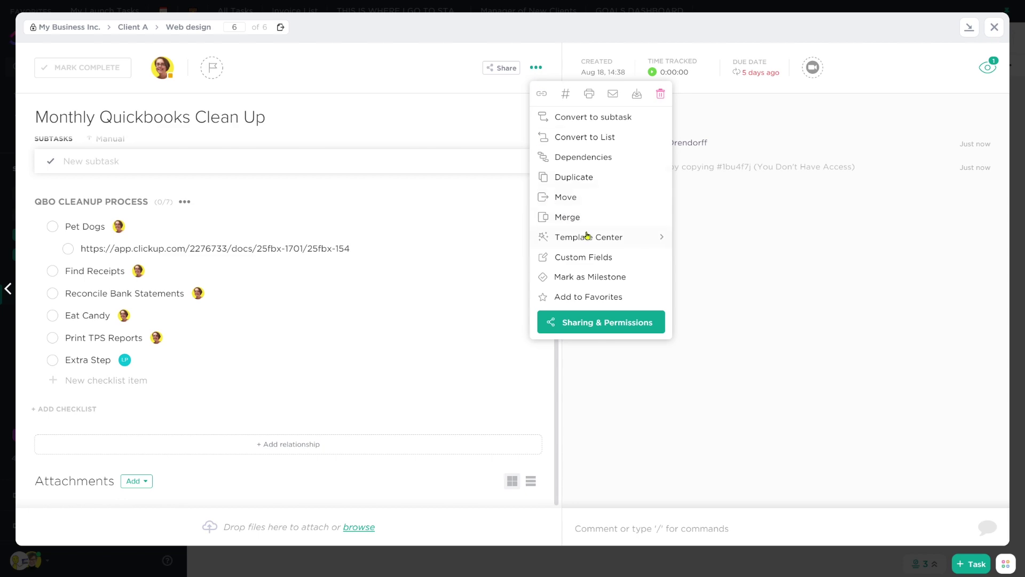
{"action": "mouse_move", "coordinate": [590, 238]}
{"action": "left_click", "coordinate": [709, 270]}
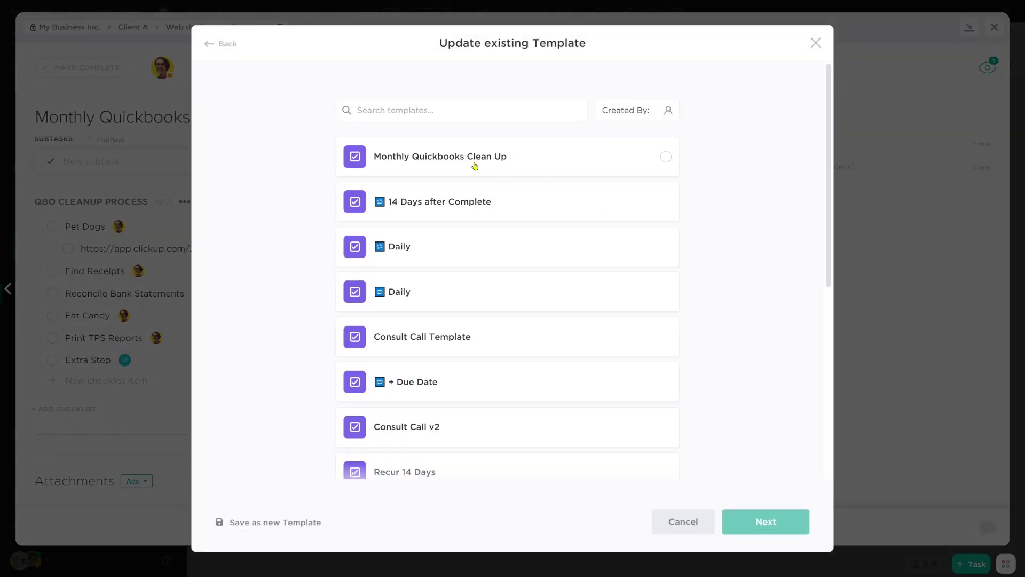
{"action": "left_click", "coordinate": [482, 170]}
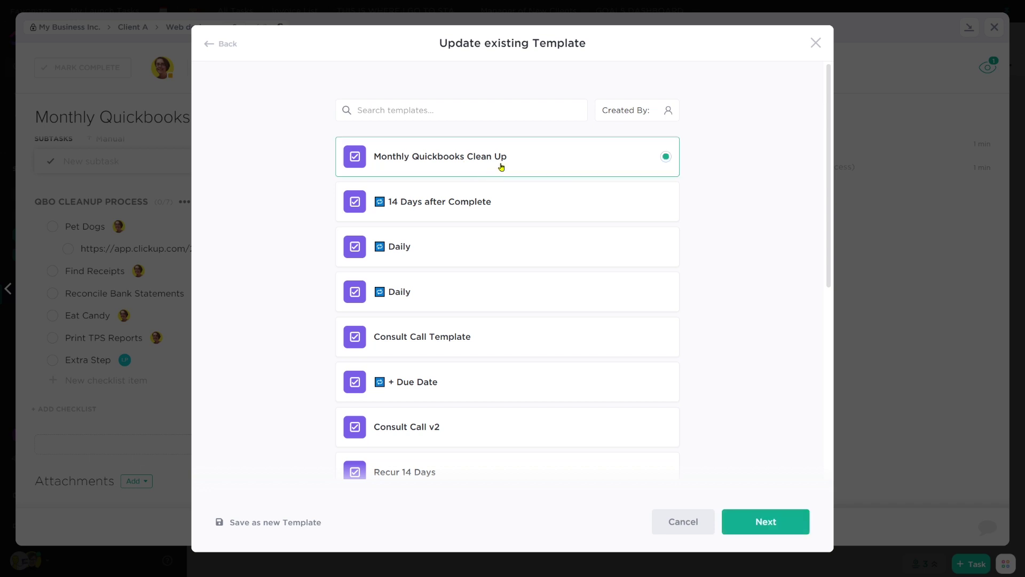
{"action": "left_click", "coordinate": [782, 530]}
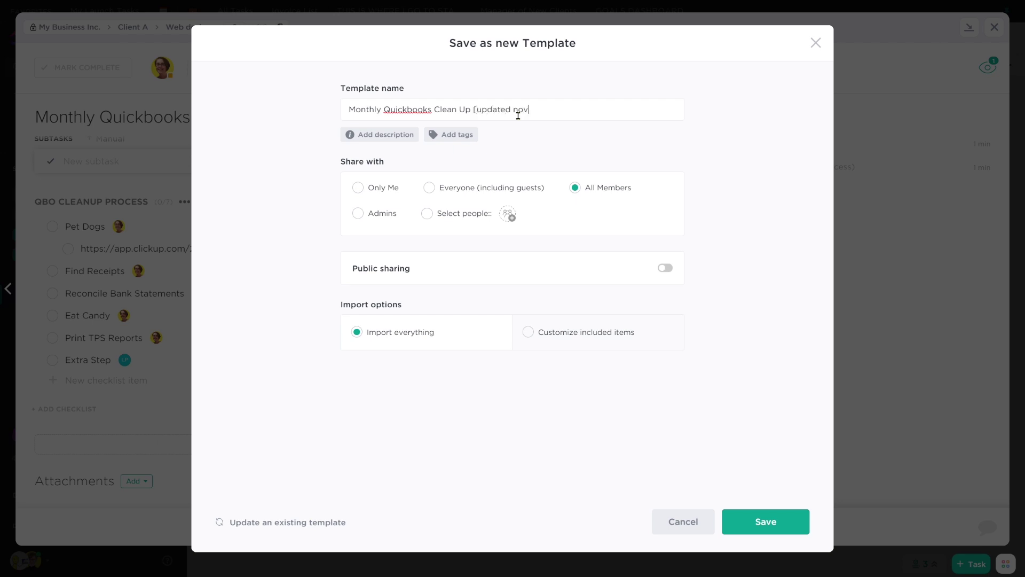
{"action": "left_click", "coordinate": [790, 530]}
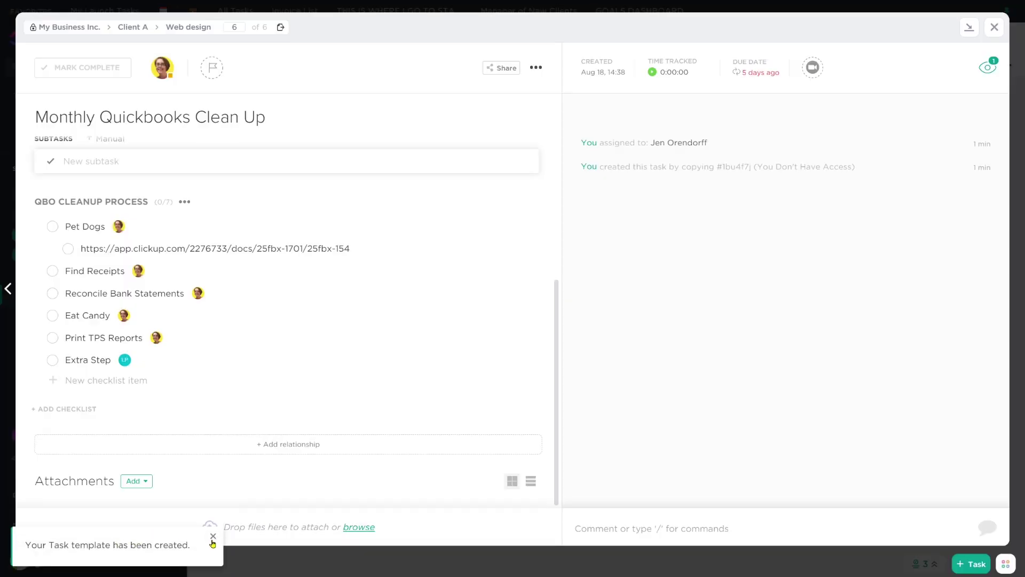
- Close the task and browse the Web design list's templates, showing only Task templates
{"action": "left_click", "coordinate": [213, 536]}
{"action": "key", "text": "Escape"}
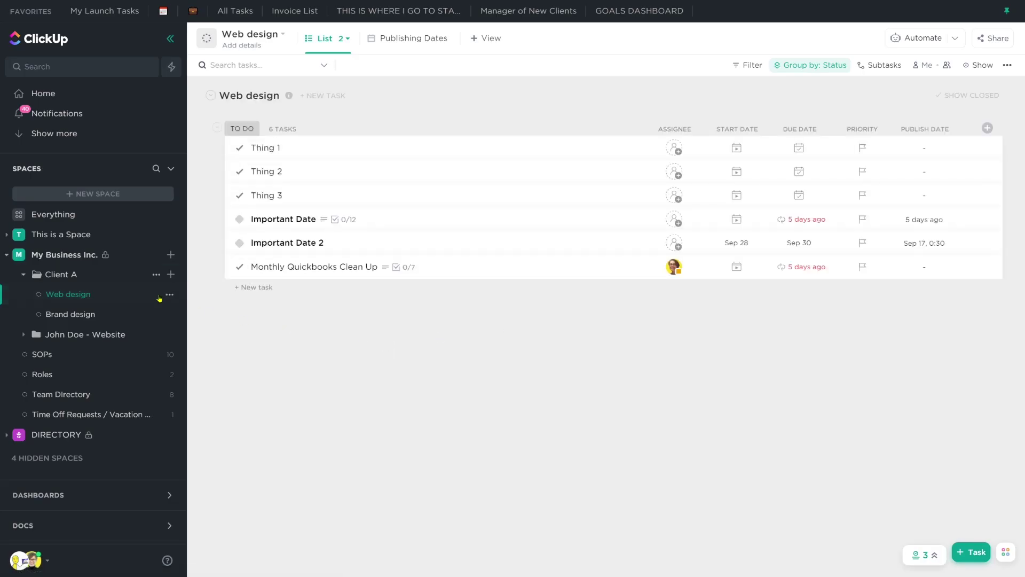
{"action": "left_click", "coordinate": [177, 297]}
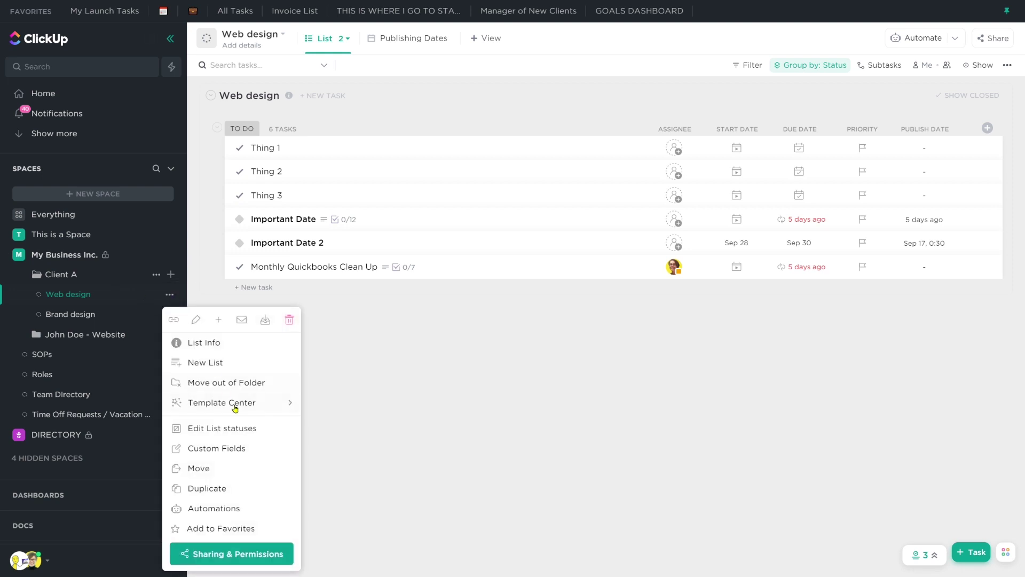
{"action": "mouse_move", "coordinate": [234, 404]}
{"action": "left_click", "coordinate": [356, 392]}
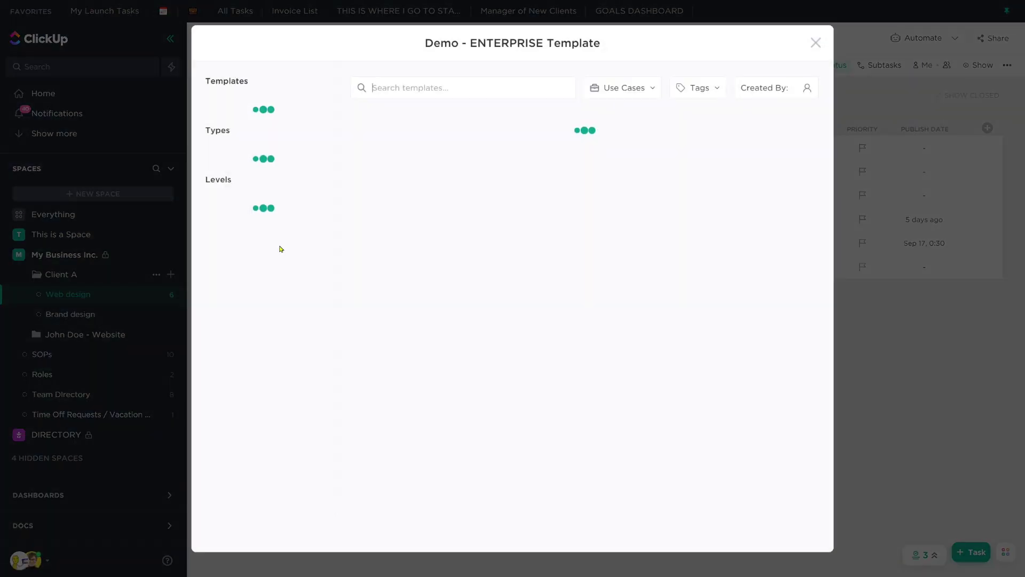
{"action": "left_click", "coordinate": [233, 243]}
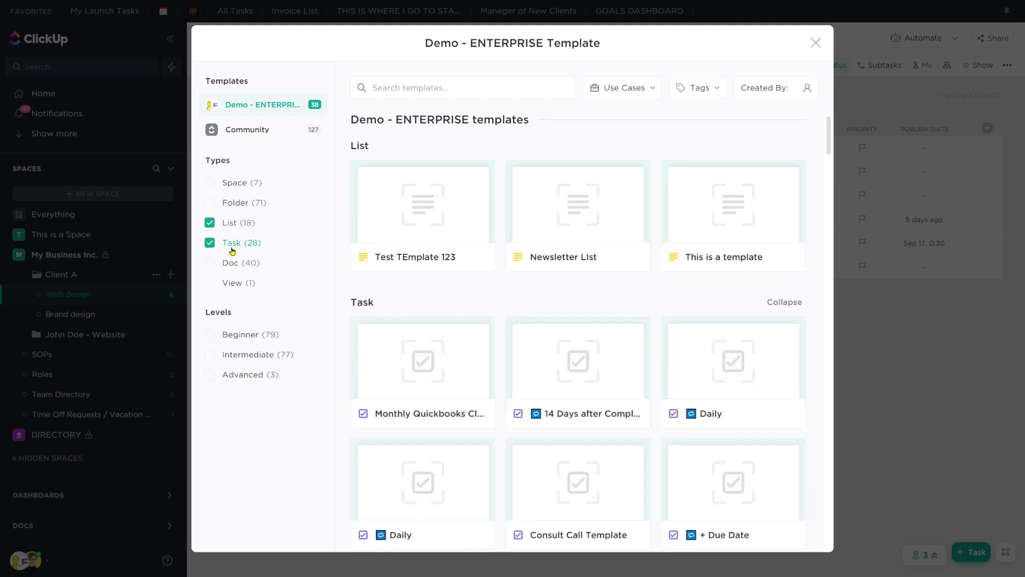
{"action": "left_click", "coordinate": [229, 229]}
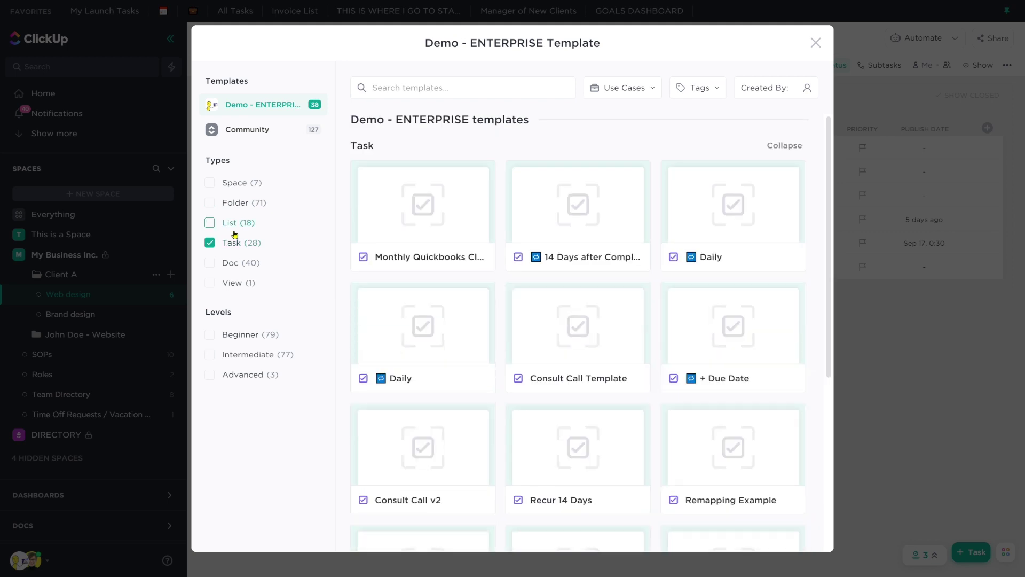
- Create a task from the Monthly Quickbooks Clean Up [updated nov 1] template and check its contents
{"action": "left_click", "coordinate": [423, 210]}
{"action": "left_click", "coordinate": [542, 267]}
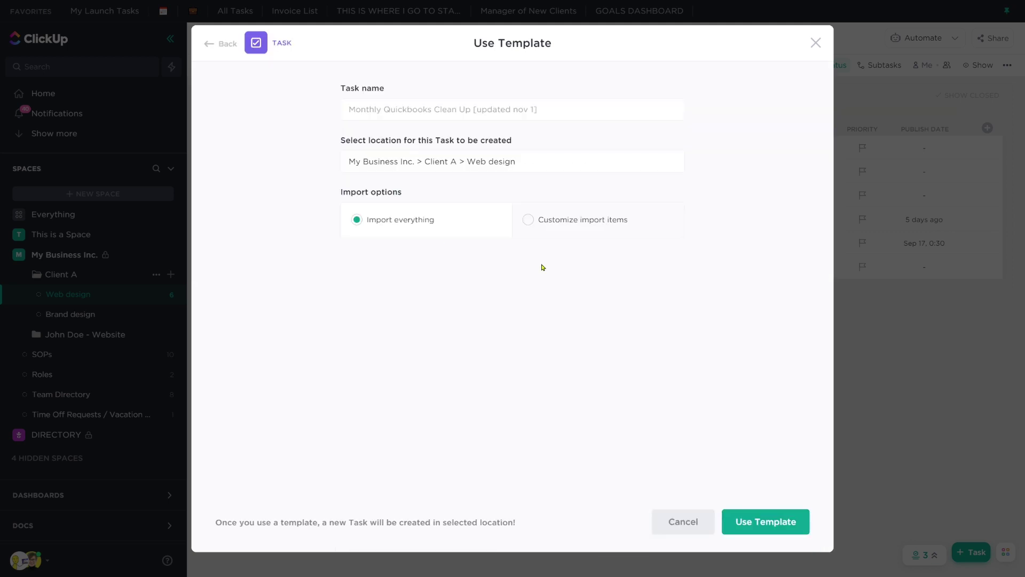
{"action": "left_click", "coordinate": [765, 521]}
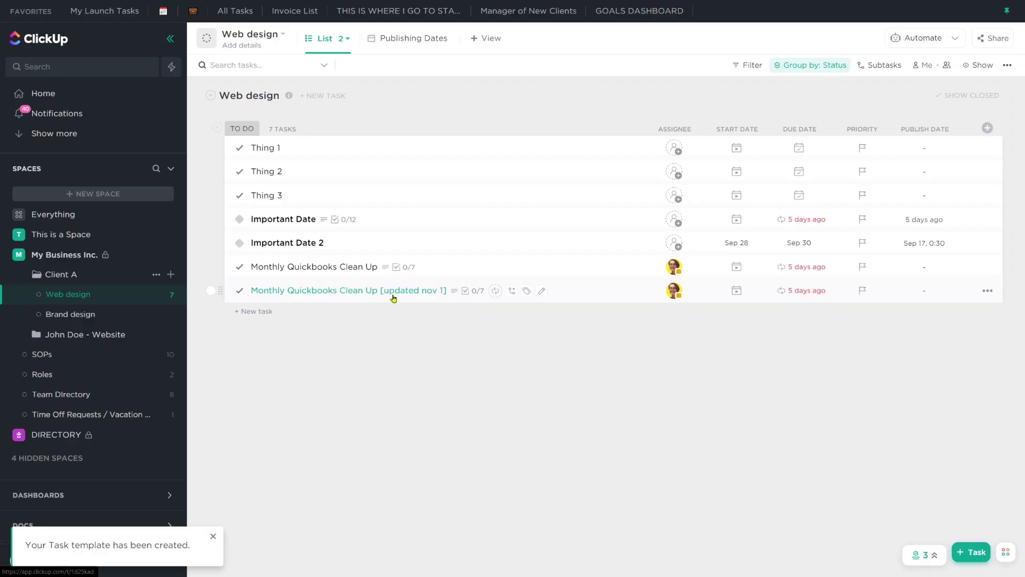
{"action": "left_click", "coordinate": [394, 294]}
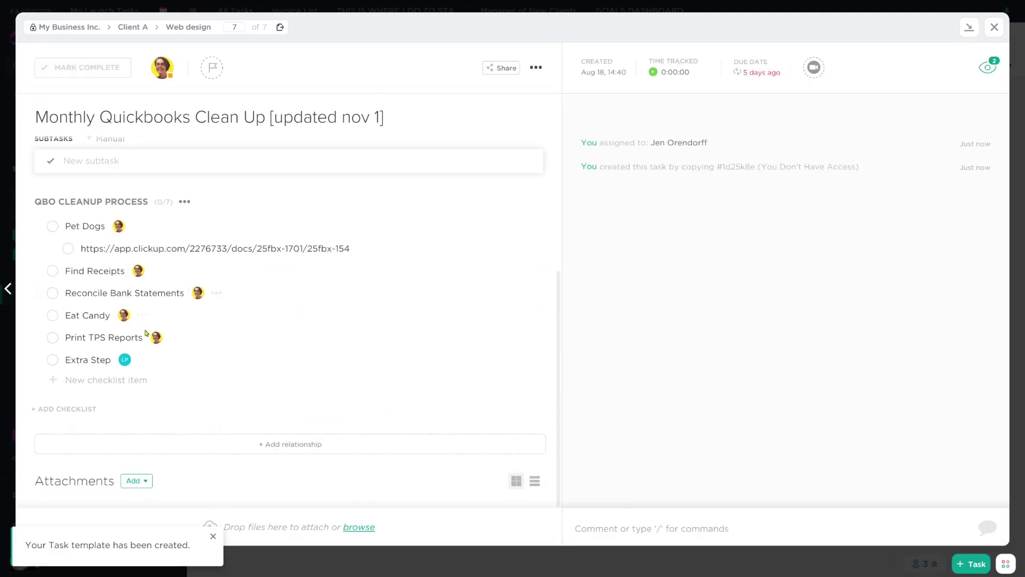
{"action": "left_click", "coordinate": [992, 31]}
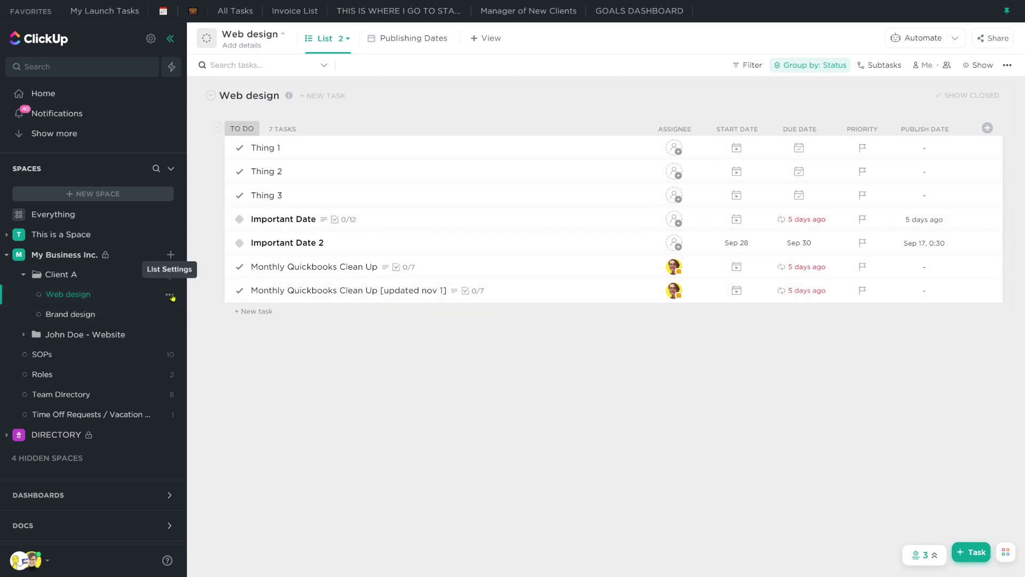
{"action": "left_click", "coordinate": [169, 295]}
{"action": "mouse_move", "coordinate": [227, 404]}
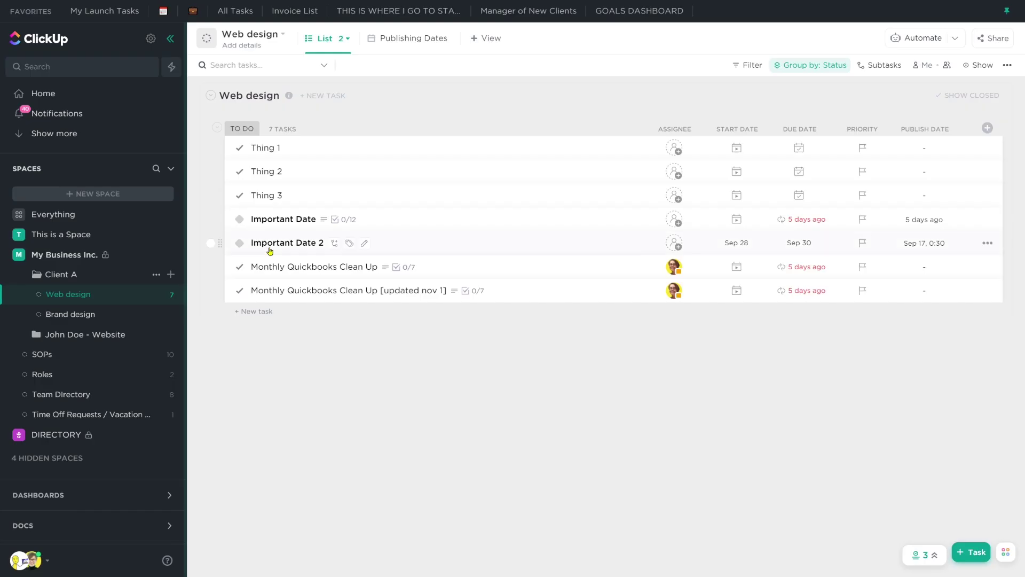
- Open the Monthly Quickbooks Clean Up task template's details and highlight its last-updated date
{"action": "left_click", "coordinate": [170, 294]}
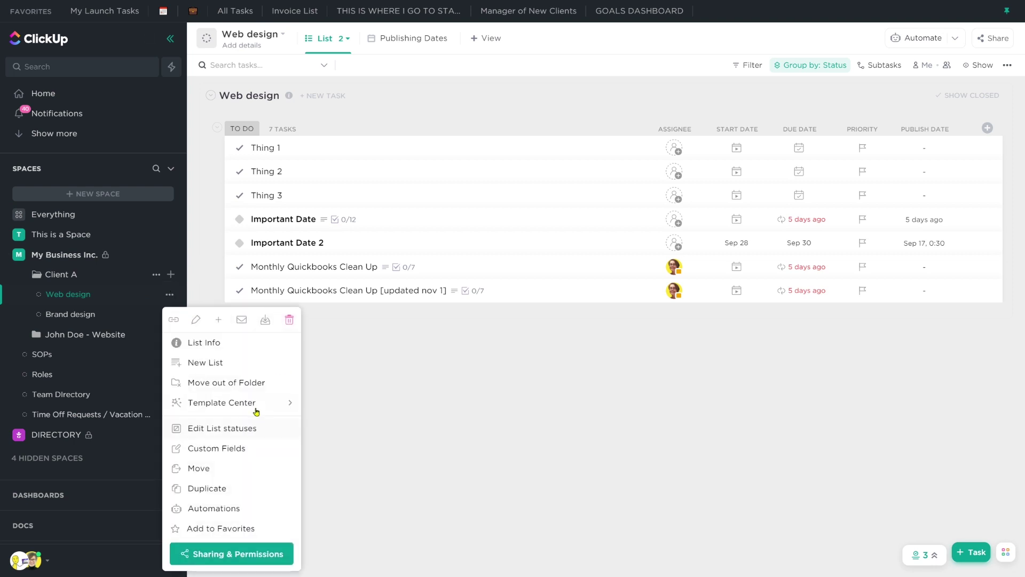
{"action": "mouse_move", "coordinate": [282, 410]}
{"action": "left_click", "coordinate": [346, 395]}
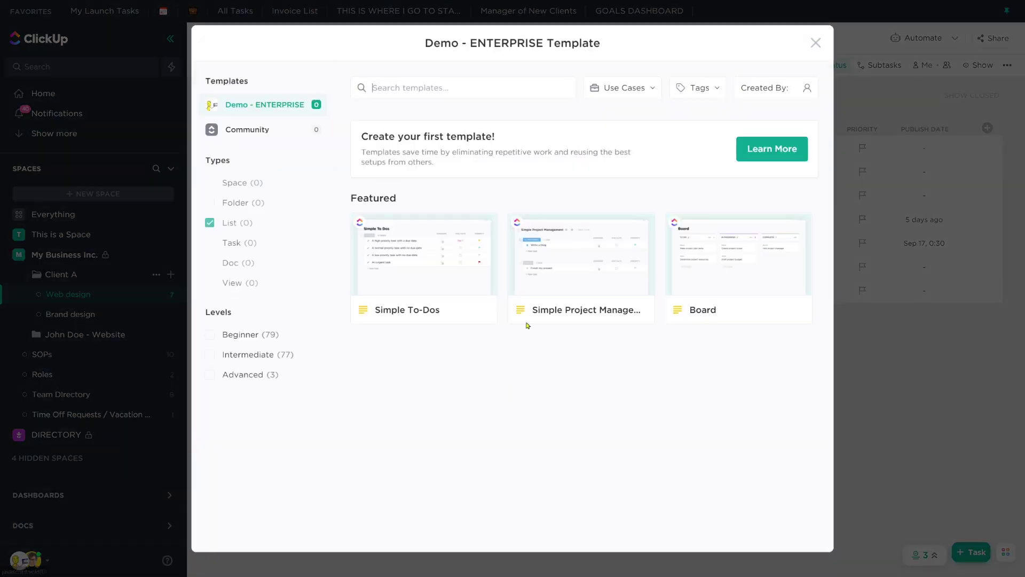
{"action": "left_click", "coordinate": [210, 243]}
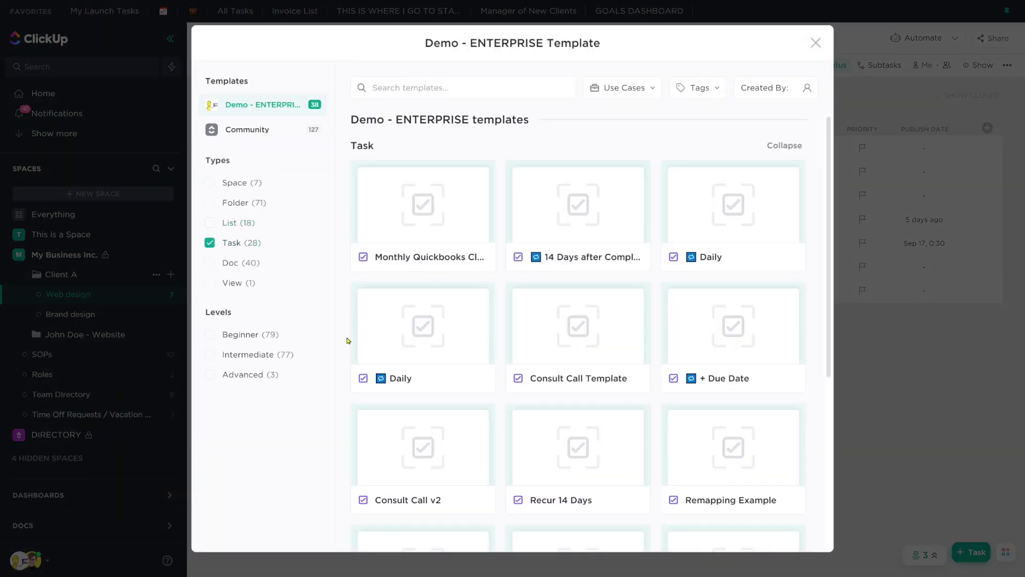
{"action": "left_click", "coordinate": [419, 206]}
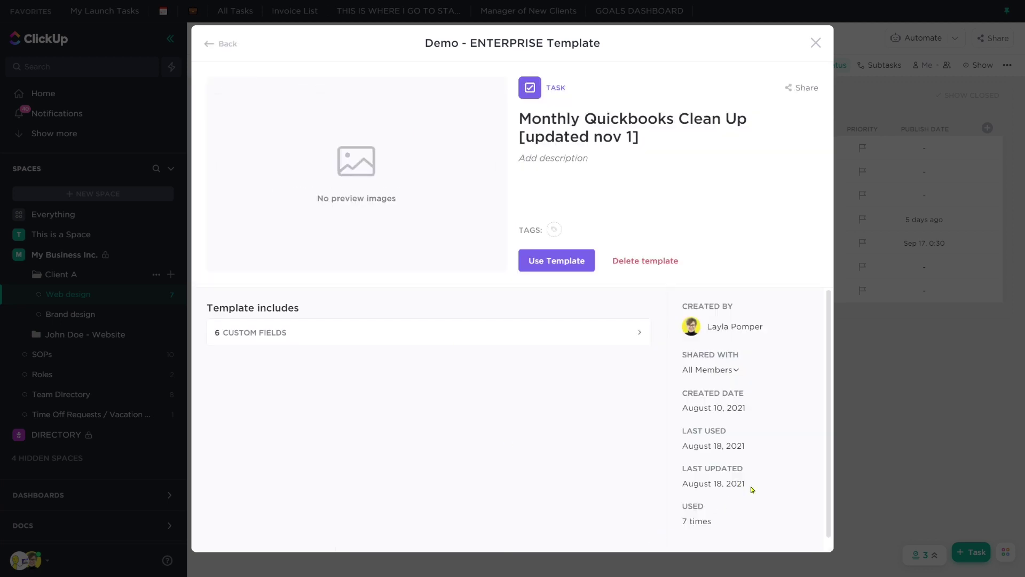
{"action": "left_click_drag", "start_coordinate": [751, 489], "coordinate": [670, 459]}
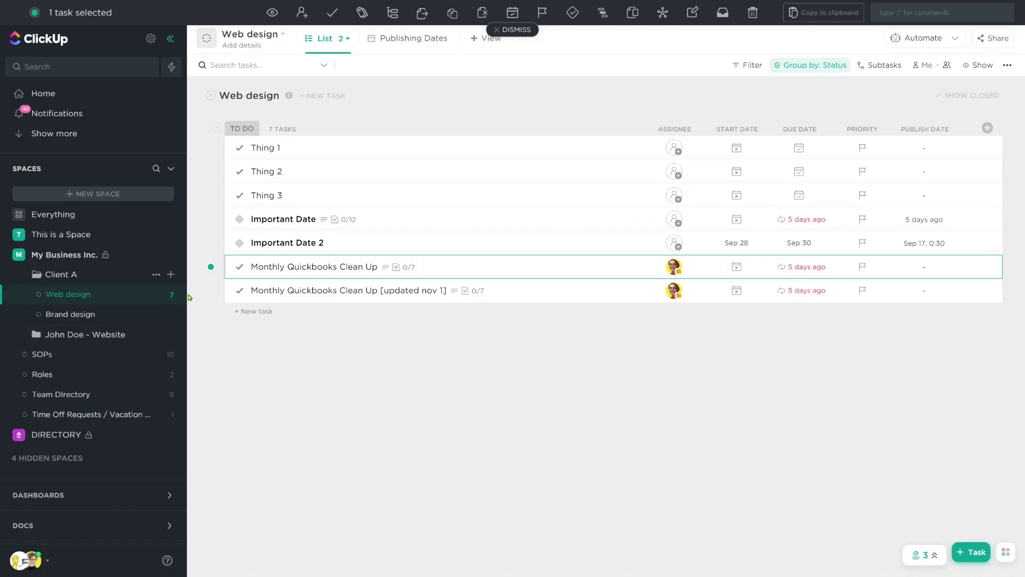
- Change the Web design list's name to 'TEMPLATE PROJECT' from its sidebar menu
{"action": "left_click", "coordinate": [171, 294]}
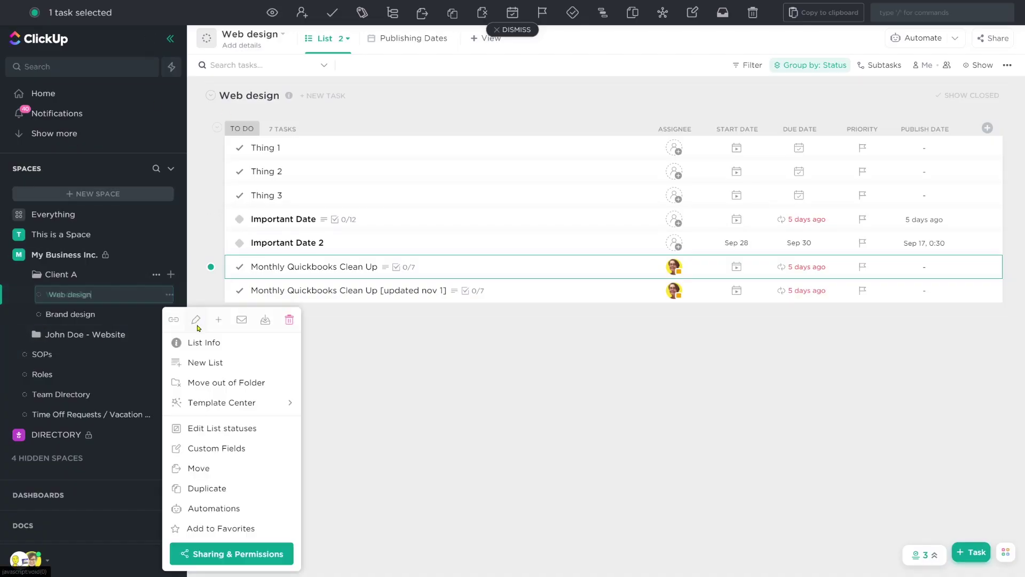
{"action": "left_click", "coordinate": [198, 321]}
{"action": "type", "text": "TEMPLATE PR"}
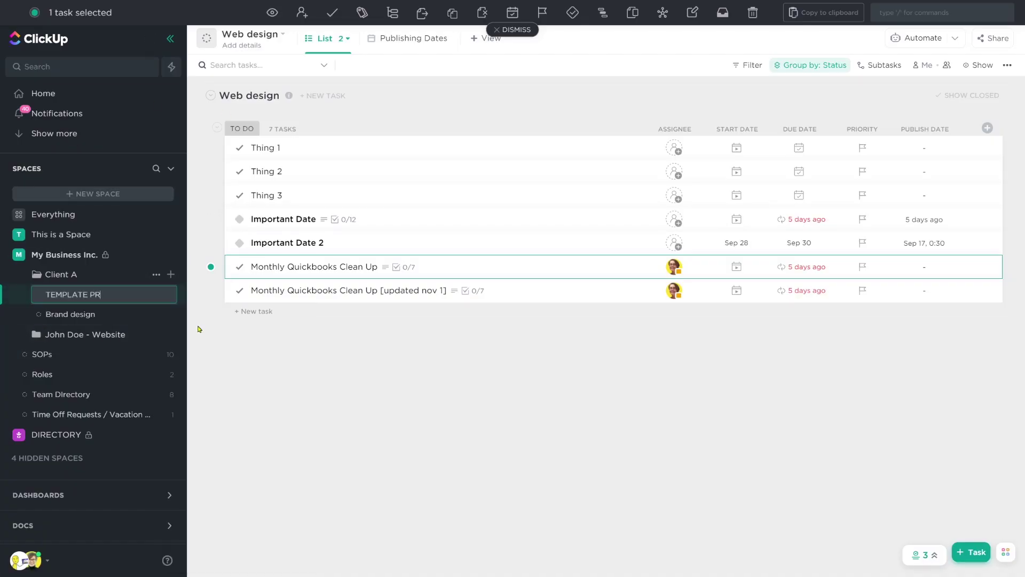
{"action": "type", "text": "OJECT"}
{"action": "key", "text": "Return"}
{"action": "left_click", "coordinate": [170, 295]}
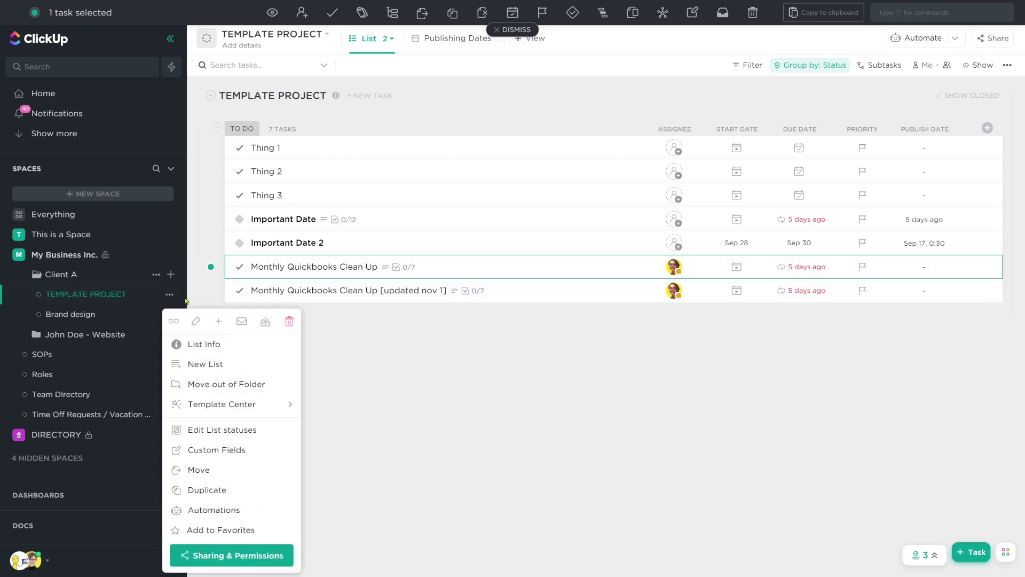